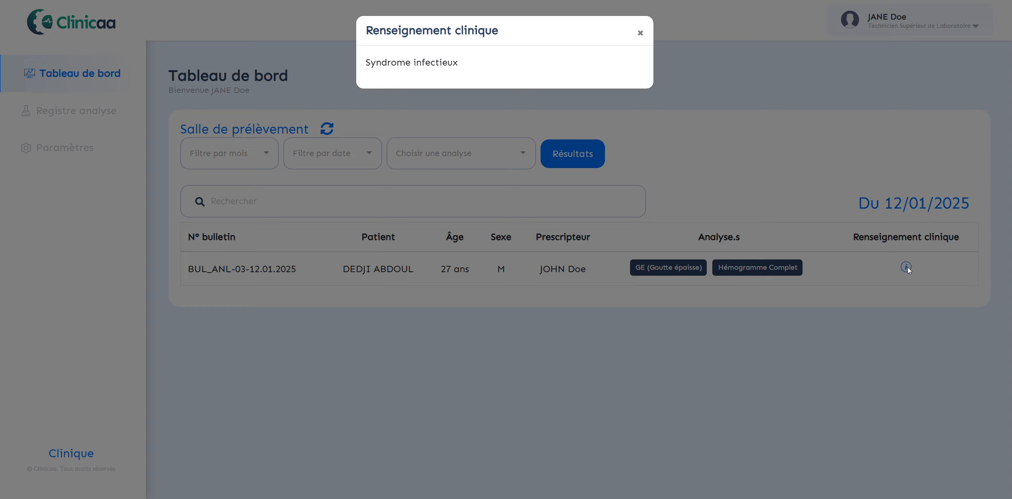
Step: Open the results list for GE (Goutte épaisse) and start the patient's result entry with the Goutte épaisse template
click(825, 329)
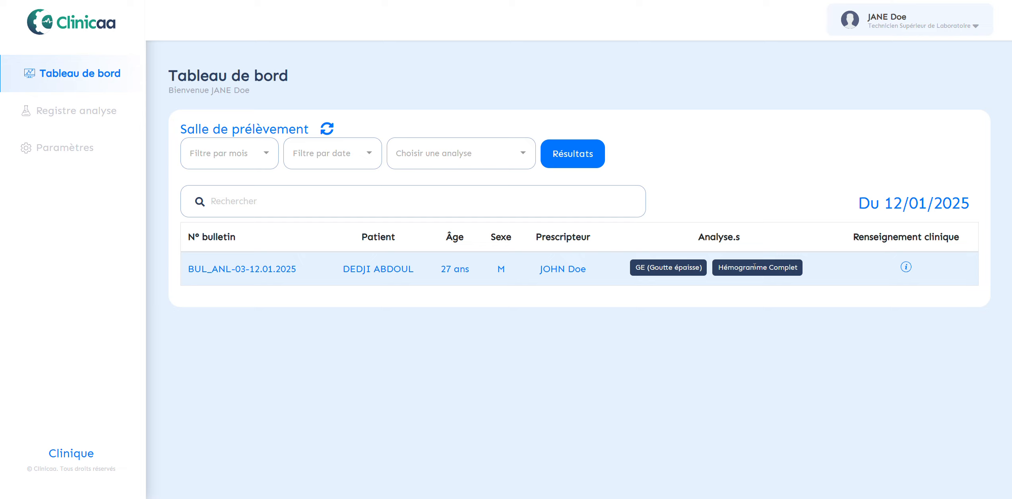
click(445, 152)
text(ge)
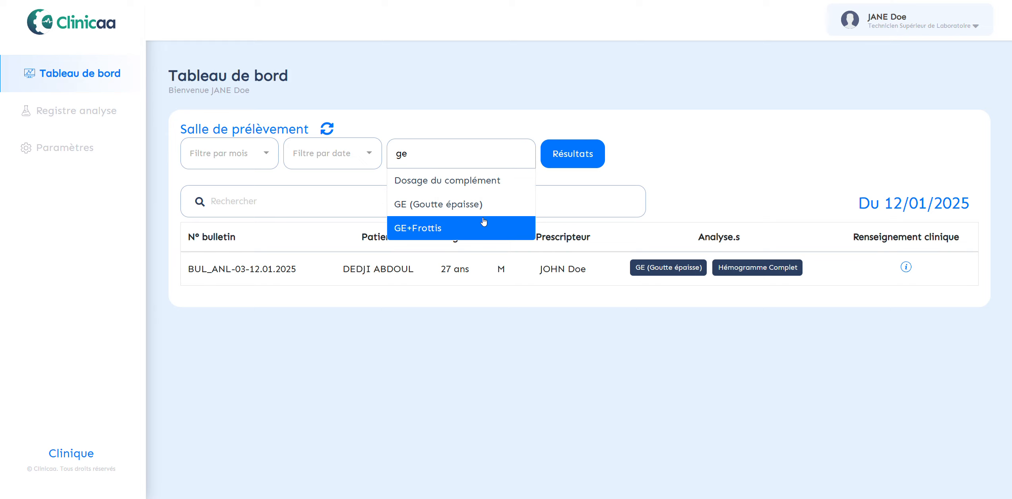
click(464, 205)
click(563, 156)
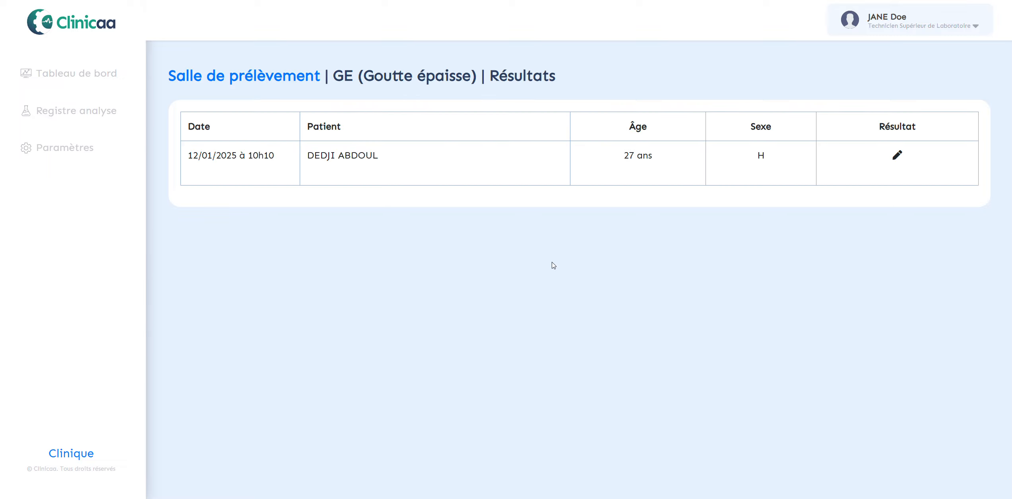
click(343, 160)
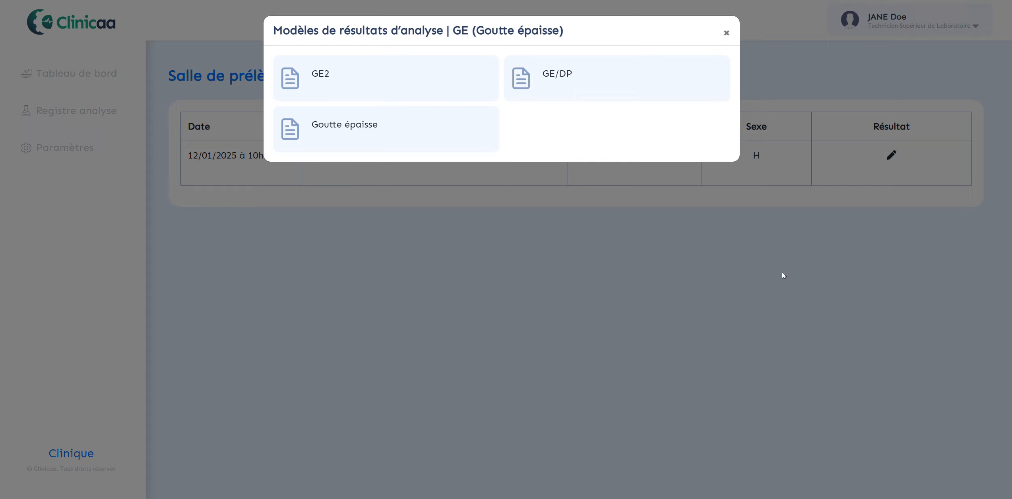
click(336, 134)
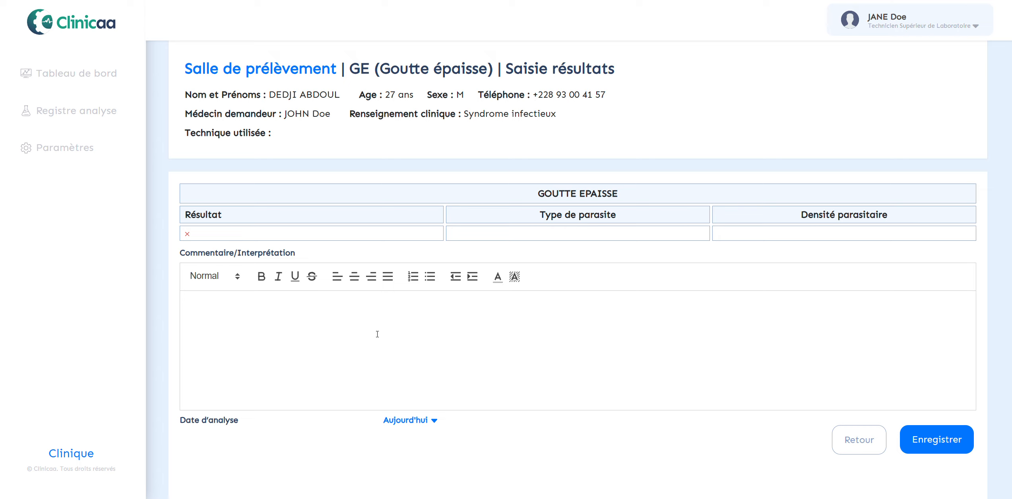
Step: Enter "Positif" in the Résultat cell of the Goutte épaisse table
click(256, 235)
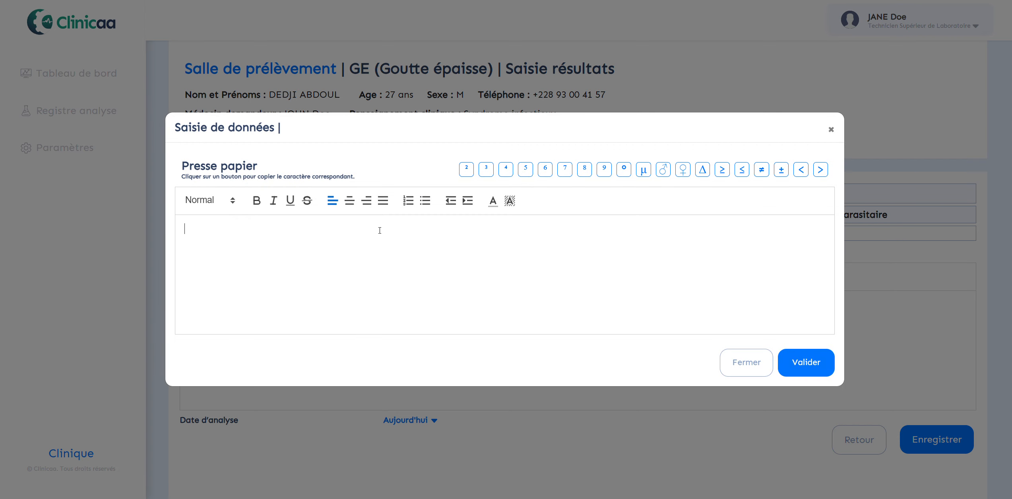
text(Positif)
Step: Try red as the text colour of the word "Positif"
drag(185, 229, 211, 229)
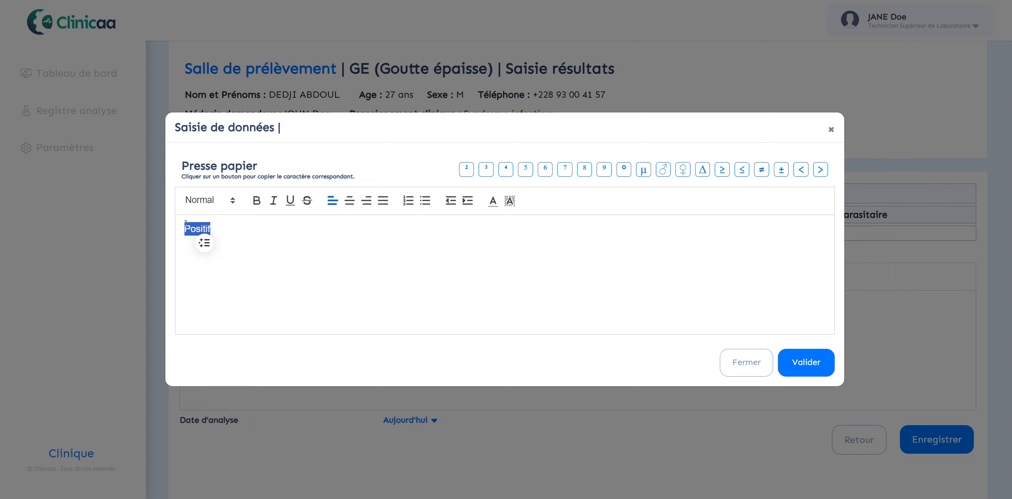
click(492, 201)
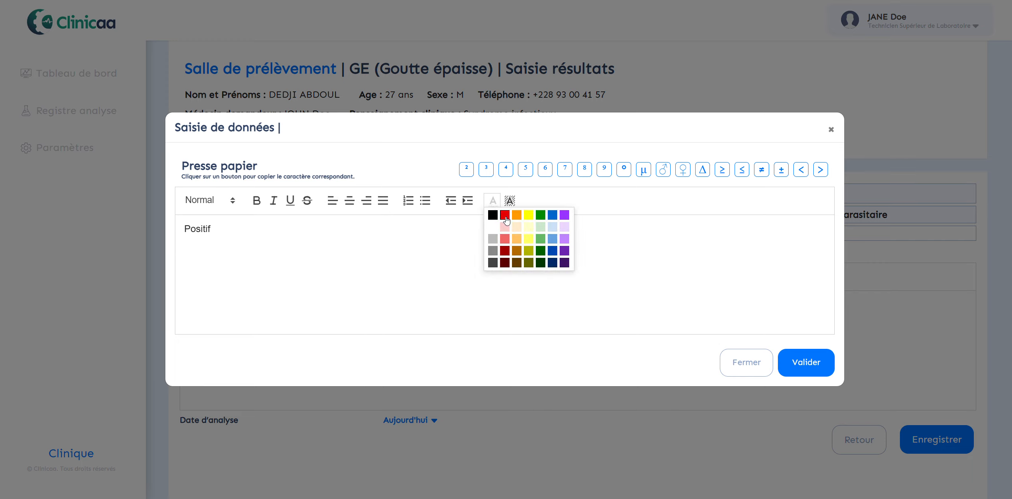
click(505, 216)
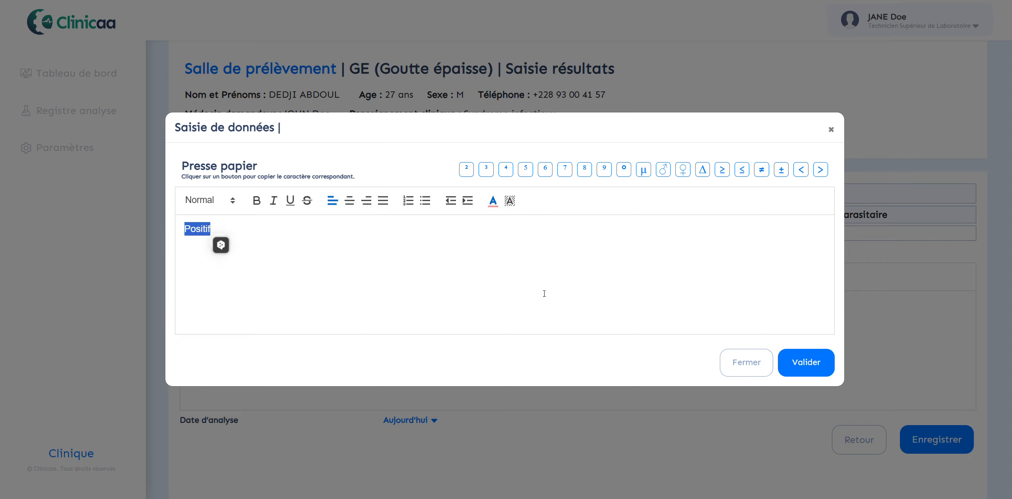
click(481, 283)
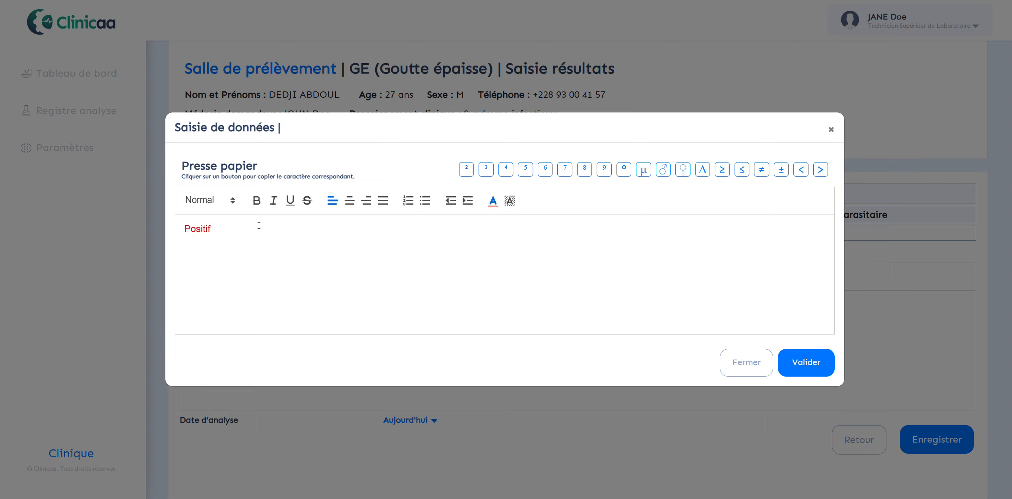
Step: Set the text of "Positif" to black and give the word a red background
double_click(194, 226)
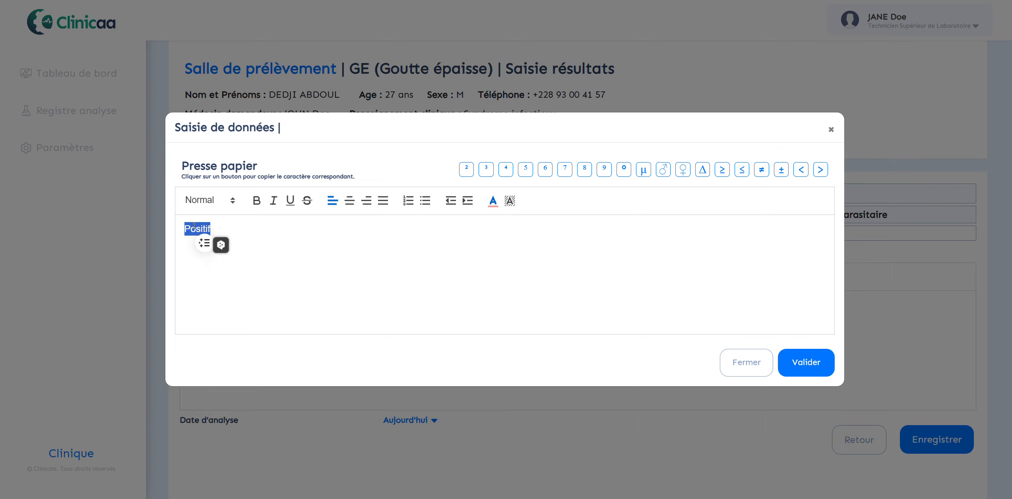
click(493, 203)
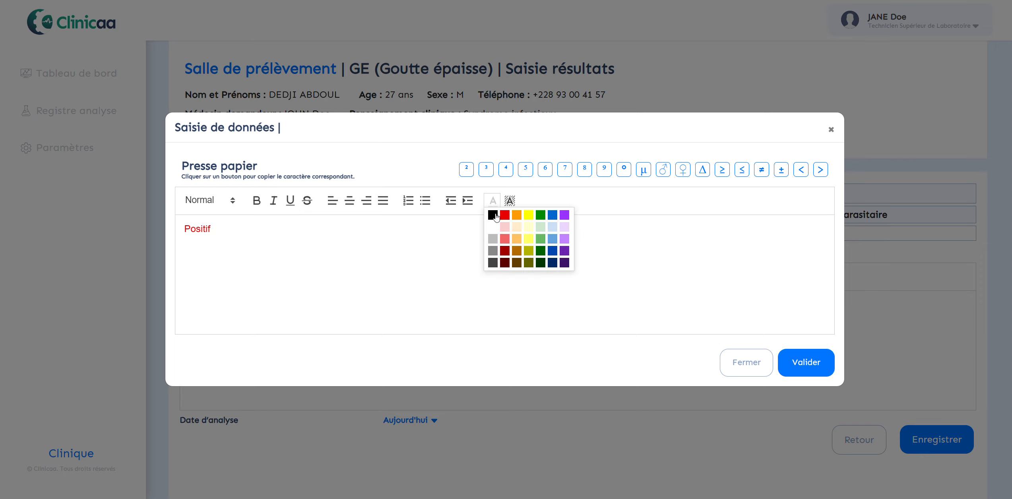
click(494, 215)
click(510, 201)
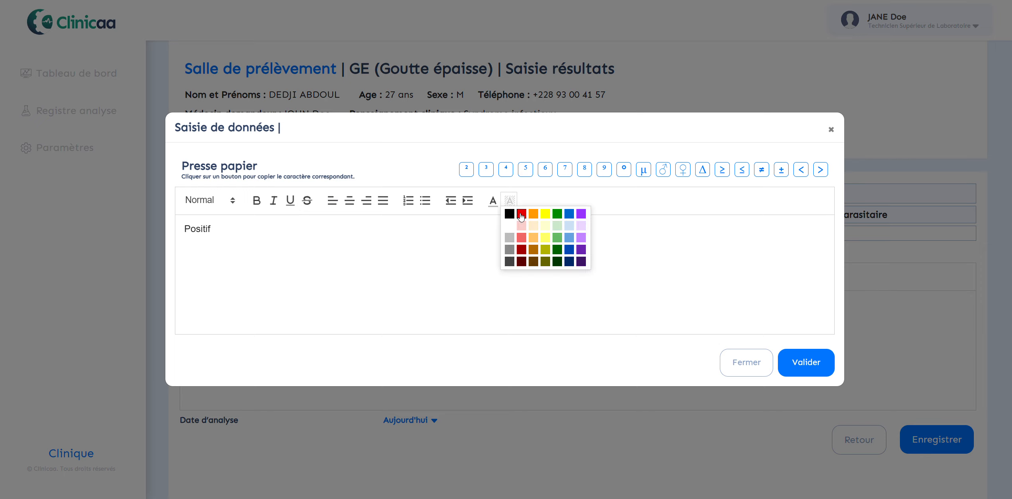
click(522, 214)
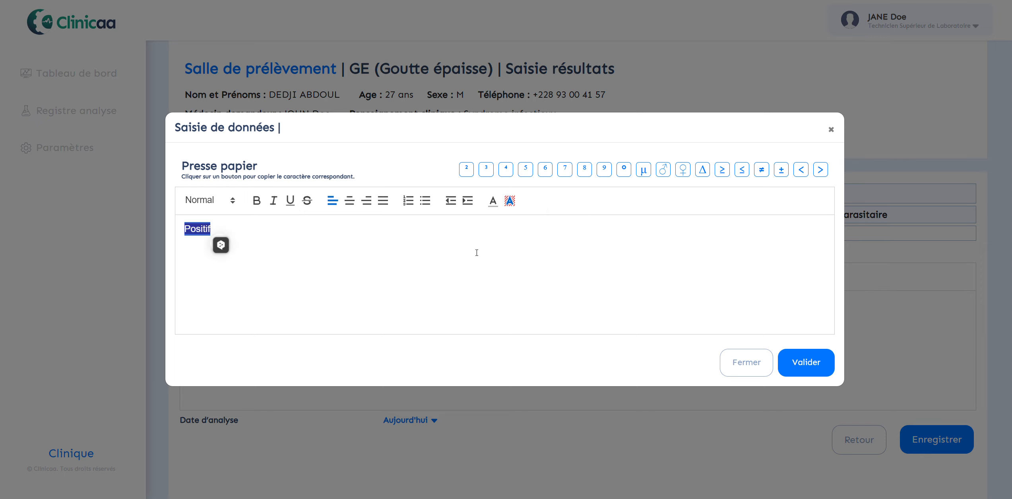
Step: Make the text of "Positif" white on its red background and validate the result entry
double_click(197, 228)
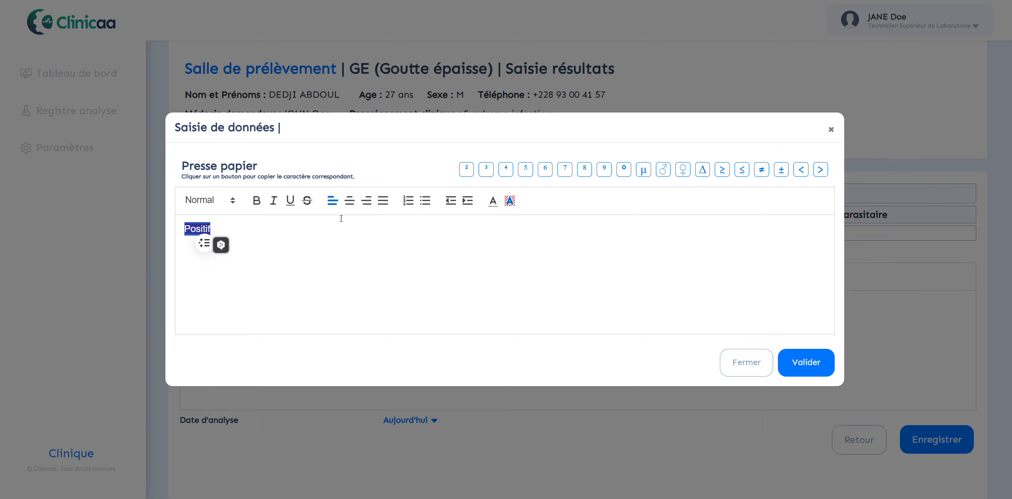
click(494, 202)
click(492, 227)
click(457, 279)
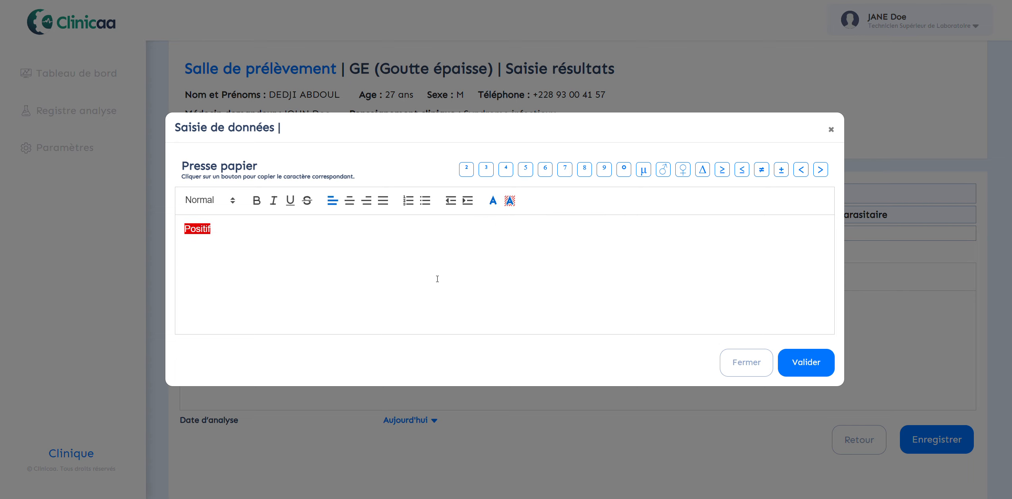
click(819, 370)
Step: Enter "Plasmodium falciparum" as the Type de parasite and validate the entry
click(566, 236)
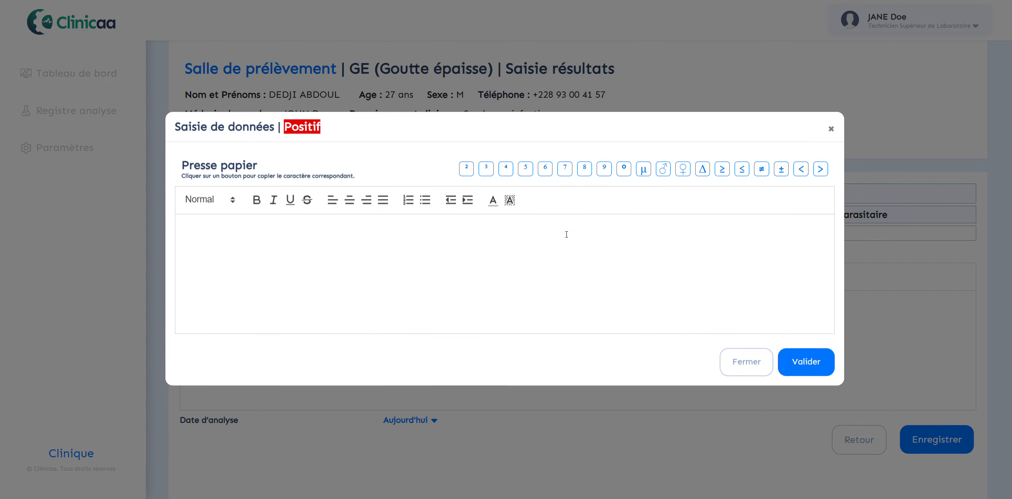
text(Pl)
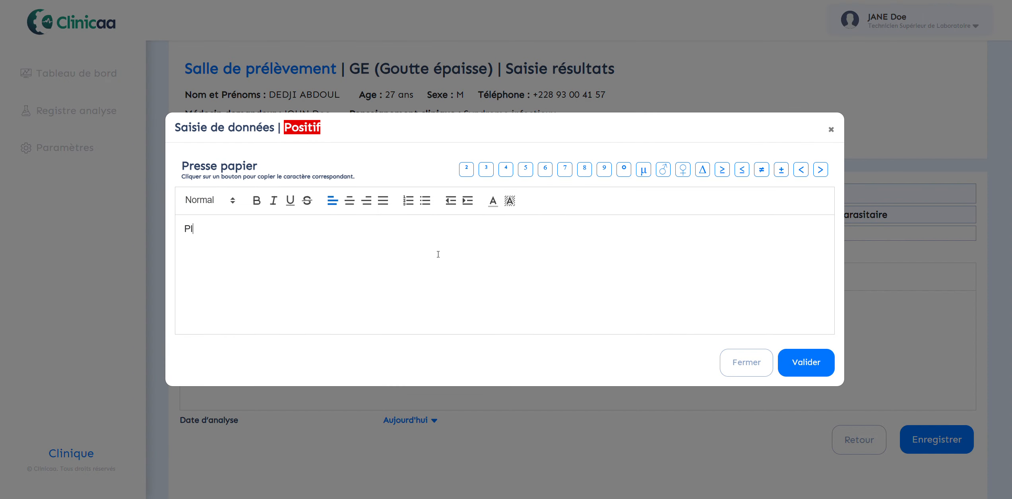
text(asmidium falcipar)
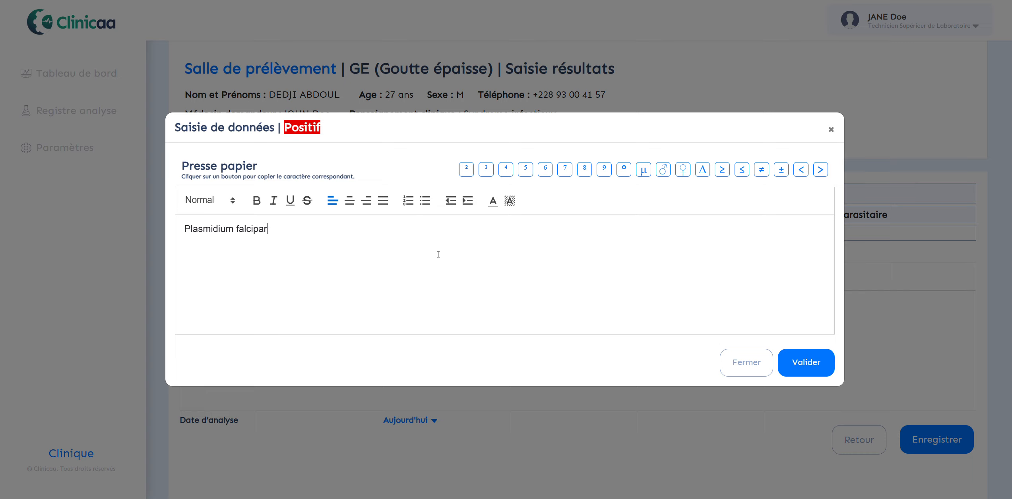
text(um)
key(BackSpace)
text(o)
click(802, 365)
Step: Enter 5000 as the Densité parasitaire and validate the entry
click(804, 235)
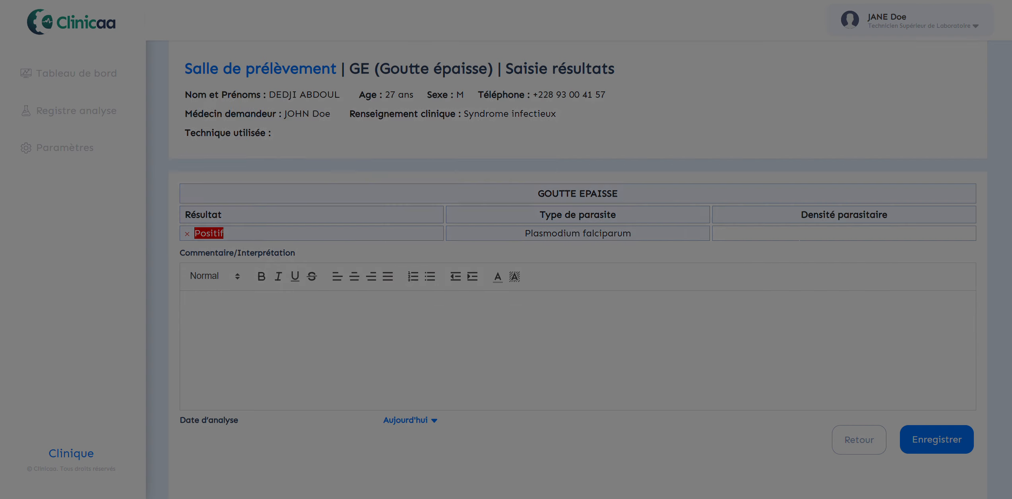
text(5000)
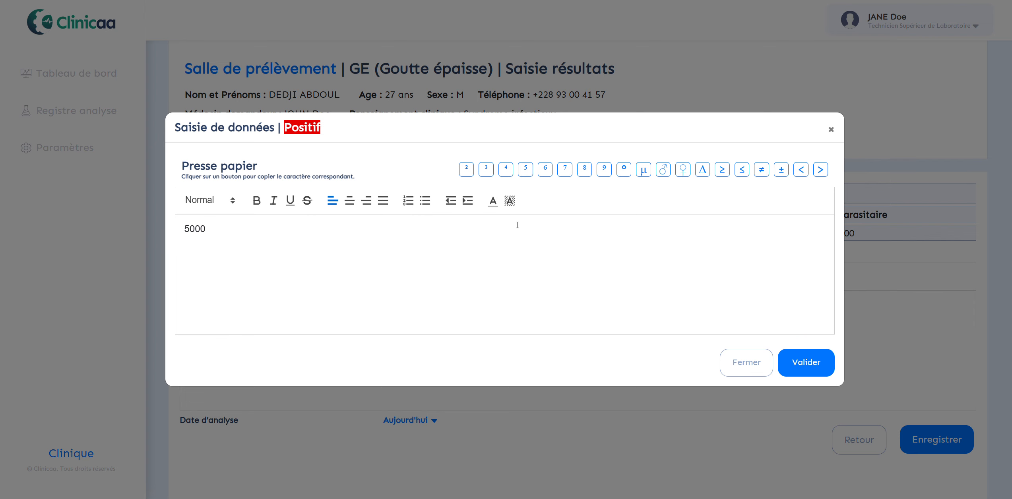
click(815, 362)
Step: Add the comment "Recherche positive de la Goutte épaisse du patient.", save the analysis results and leave the result entry page
click(361, 328)
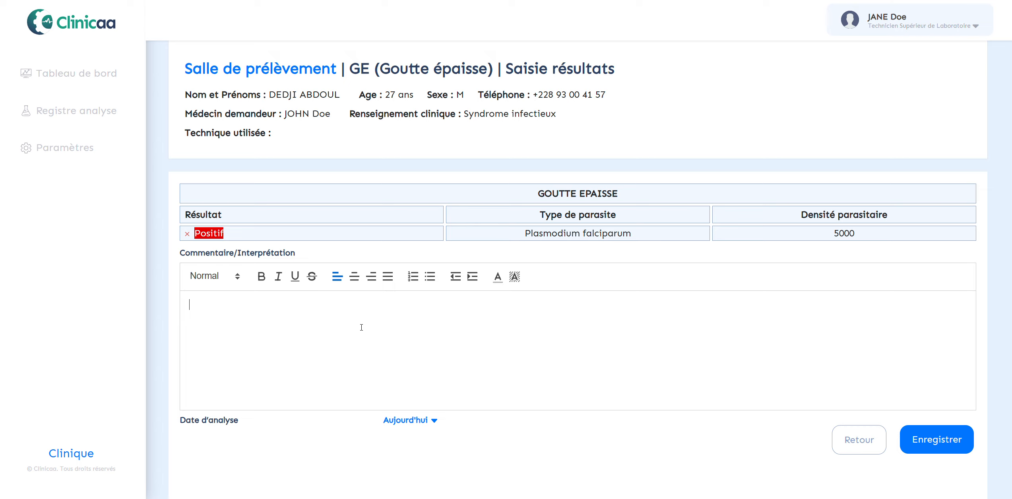
text(Recherche positive de la Goutte)
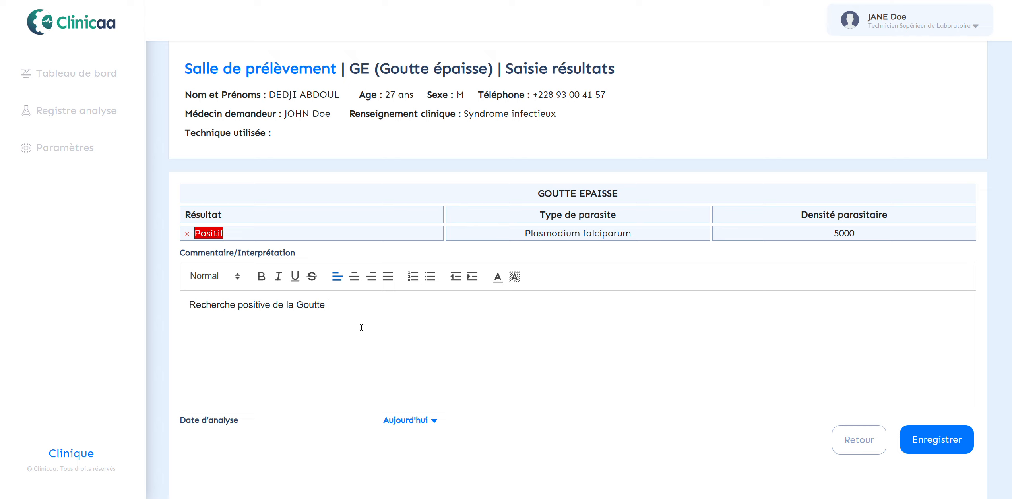
text( épaisse du patient.)
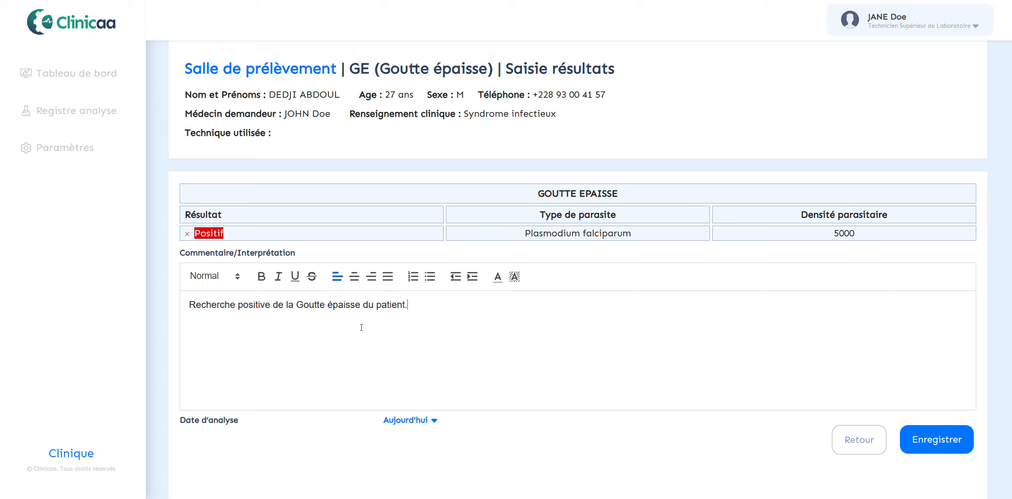
click(928, 441)
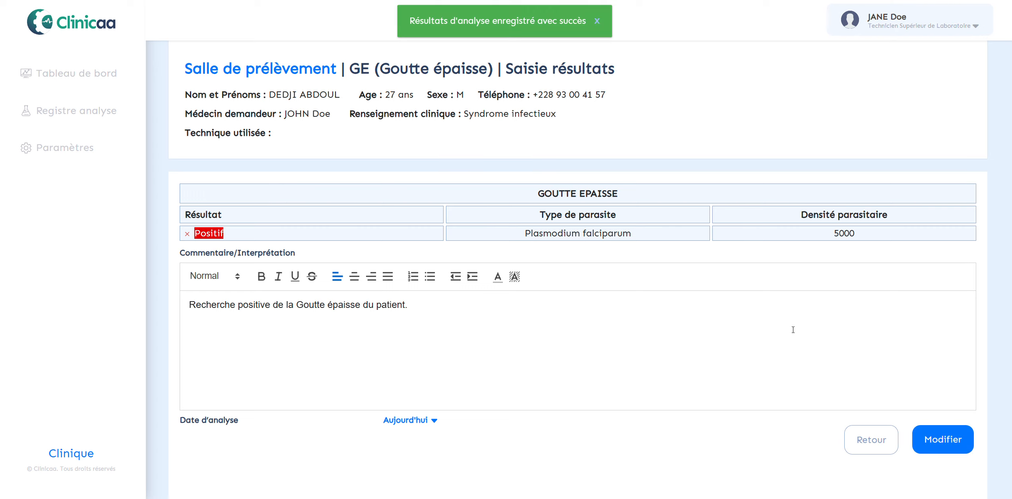
click(866, 444)
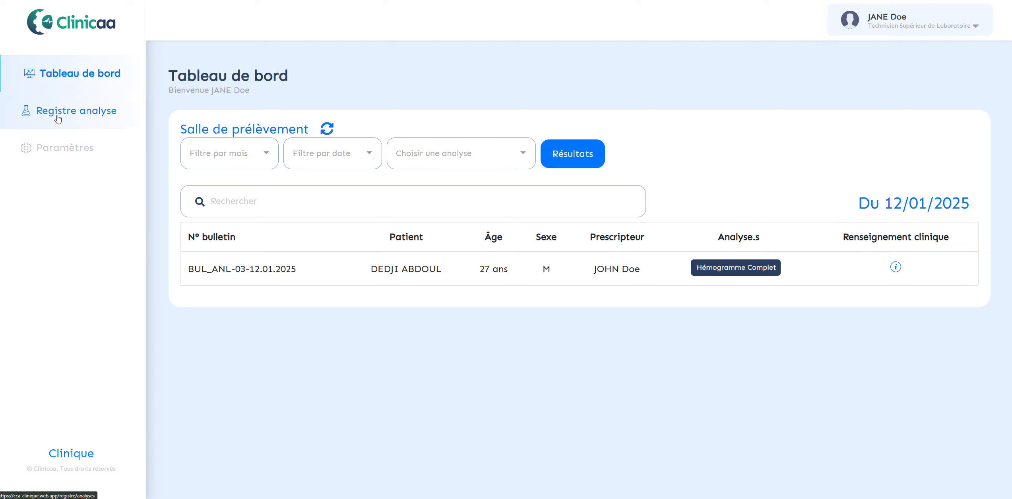
Step: Review the January analysis registry, examining the patients' result status under each analysis, from Hémogramme Complet to GE (Goutte épaisse)
click(45, 118)
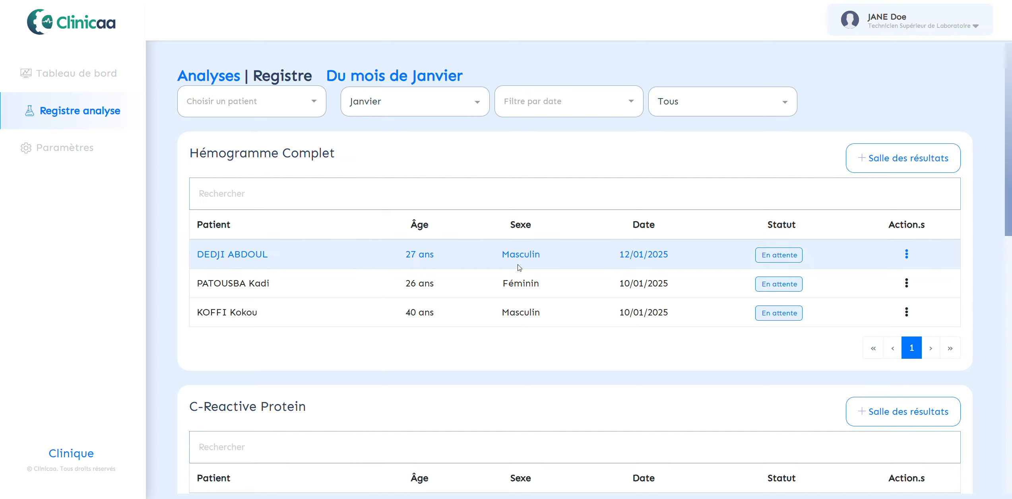
scroll(241, 273, down, 5)
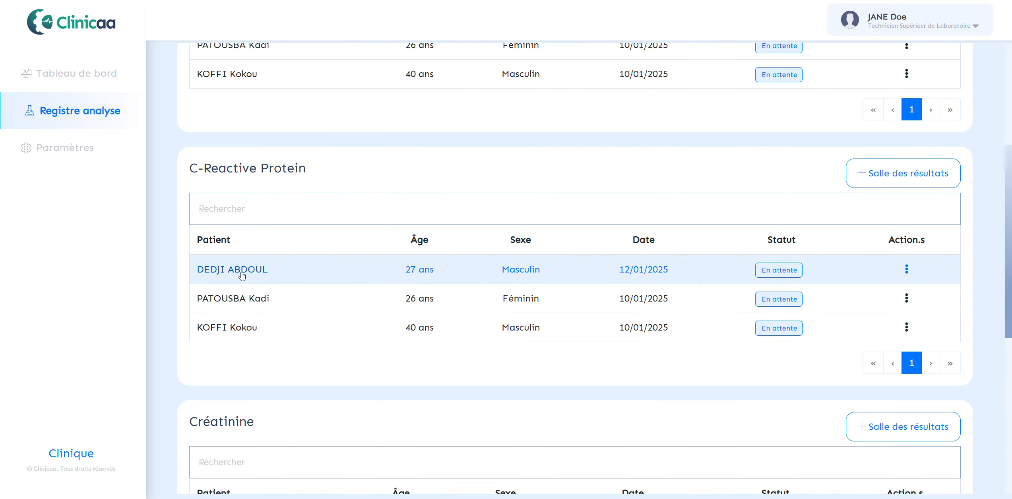
scroll(250, 182, down, 4)
scroll(253, 188, up, 3)
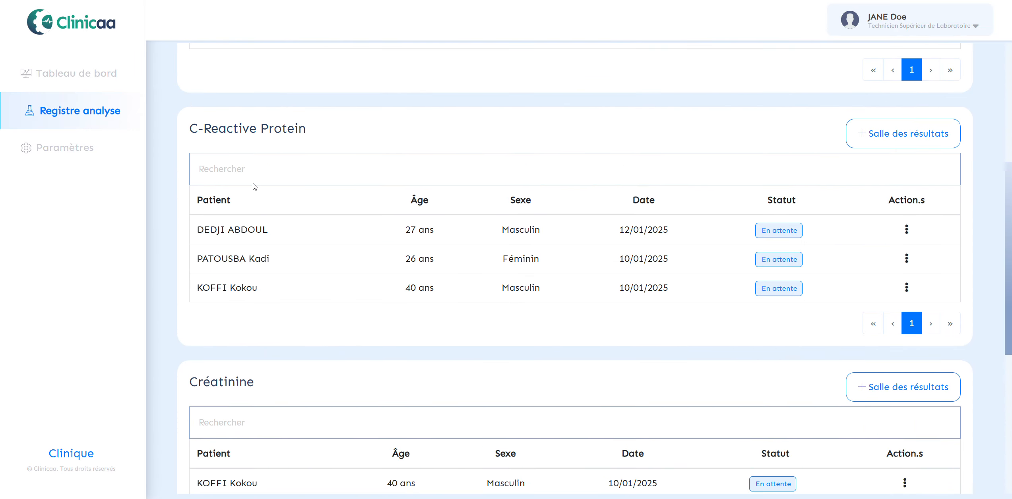
scroll(280, 197, down, 5)
scroll(285, 209, down, 3)
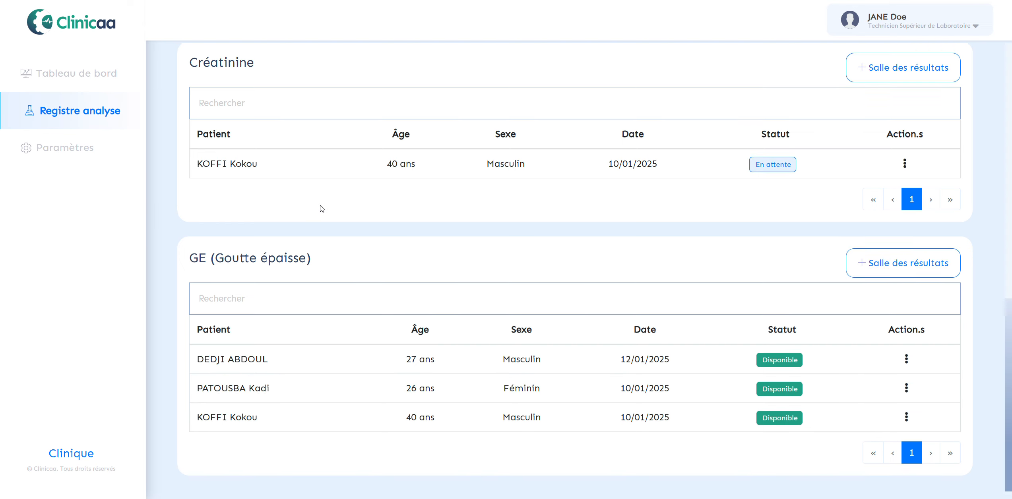
scroll(322, 209, up, 1)
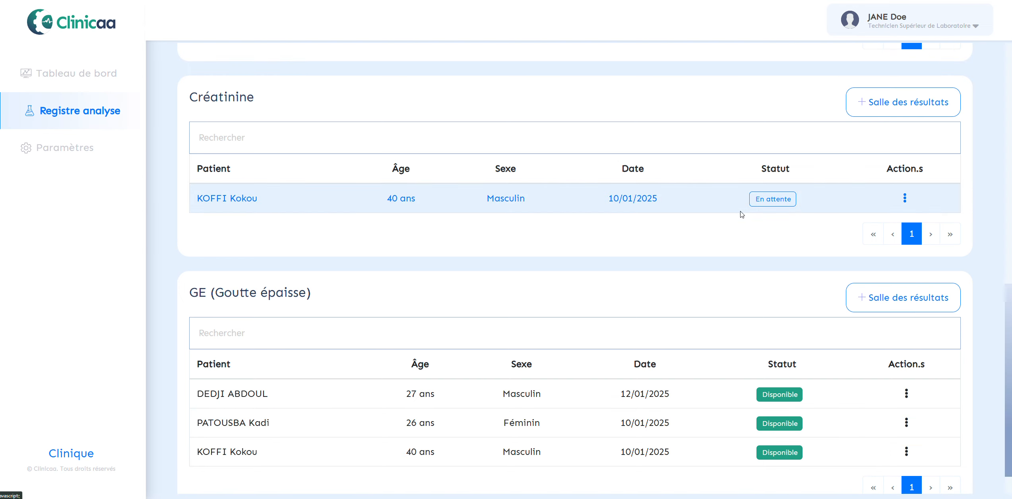
scroll(739, 212, up, 8)
scroll(249, 323, up, 5)
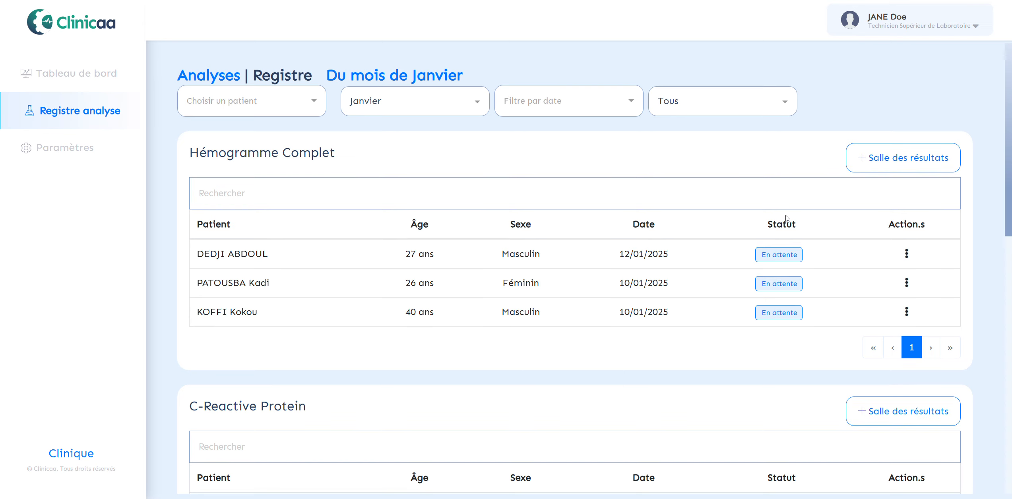
scroll(785, 218, down, 3)
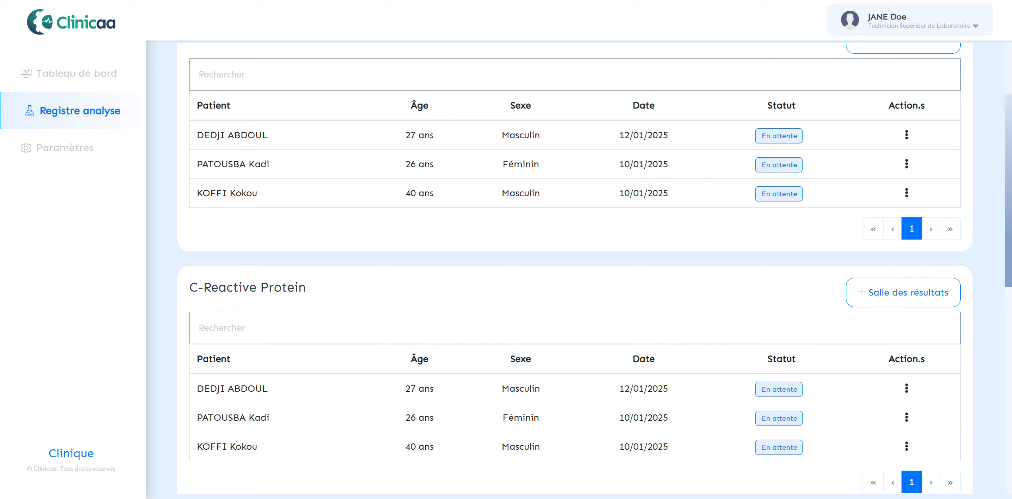
scroll(488, 62, up, 5)
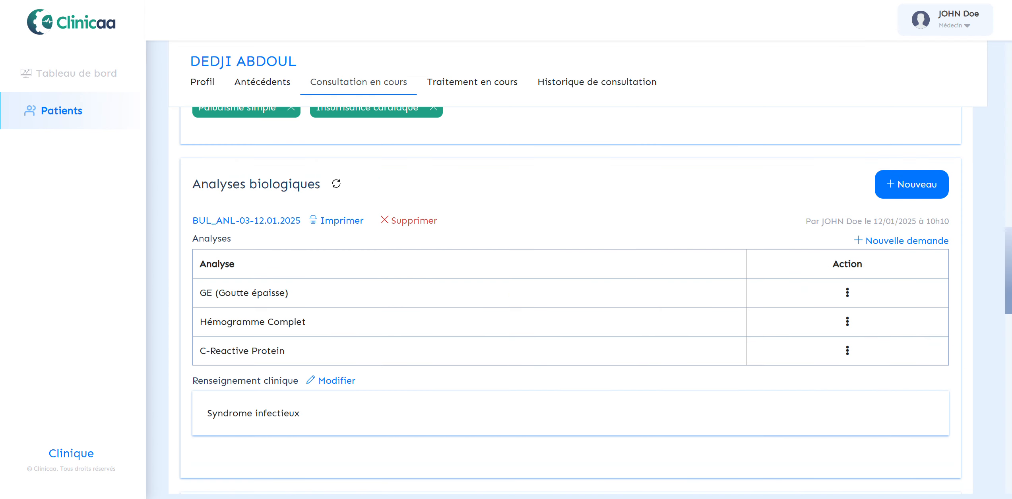
Step: Refresh the biological analyses in the patient's current consultation from the doctor's account
click(337, 185)
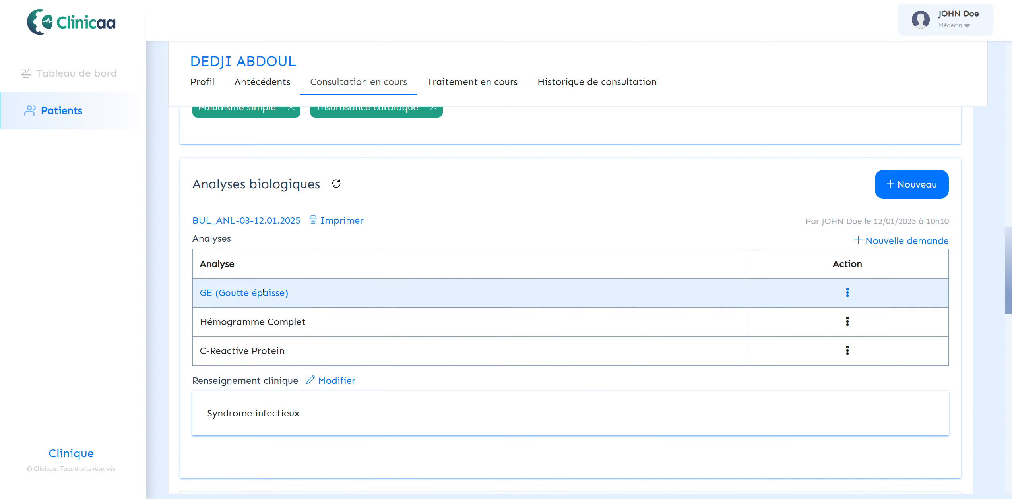
Step: Open the GE (Goutte épaisse) result and examine its values, comment, date and signing lab technician
click(847, 292)
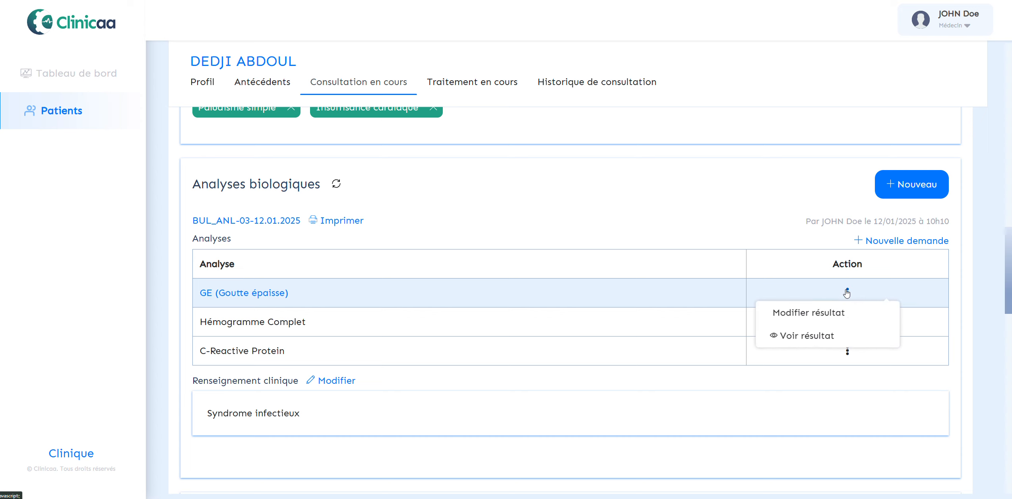
click(805, 339)
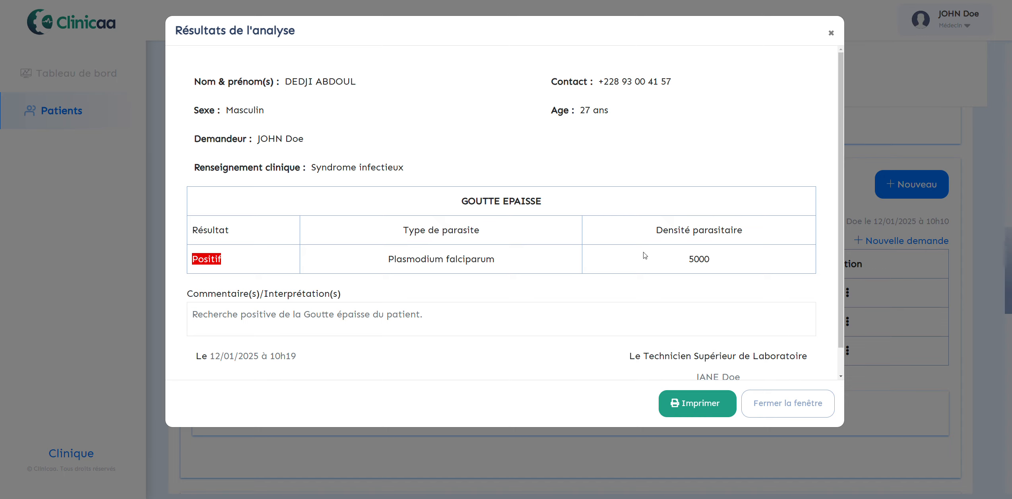
scroll(578, 220, down, 1)
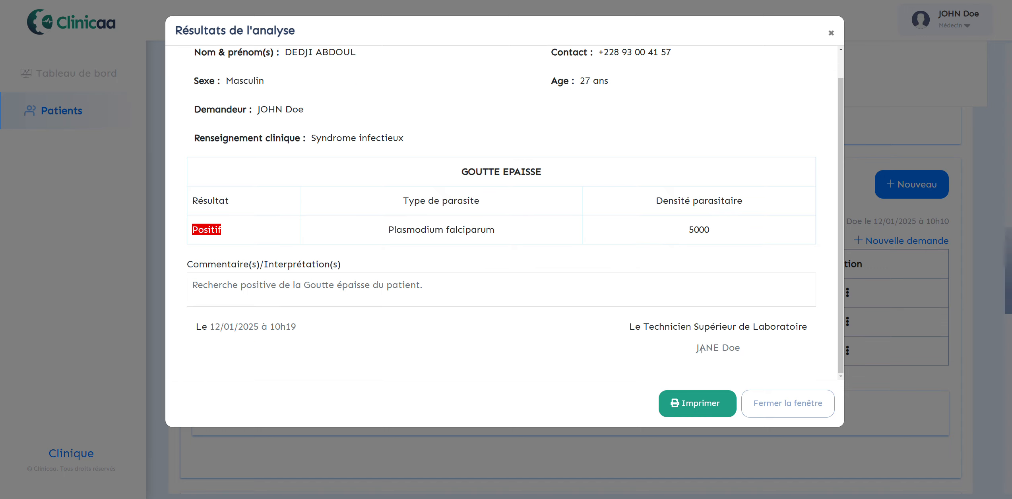
drag(696, 348, 746, 353)
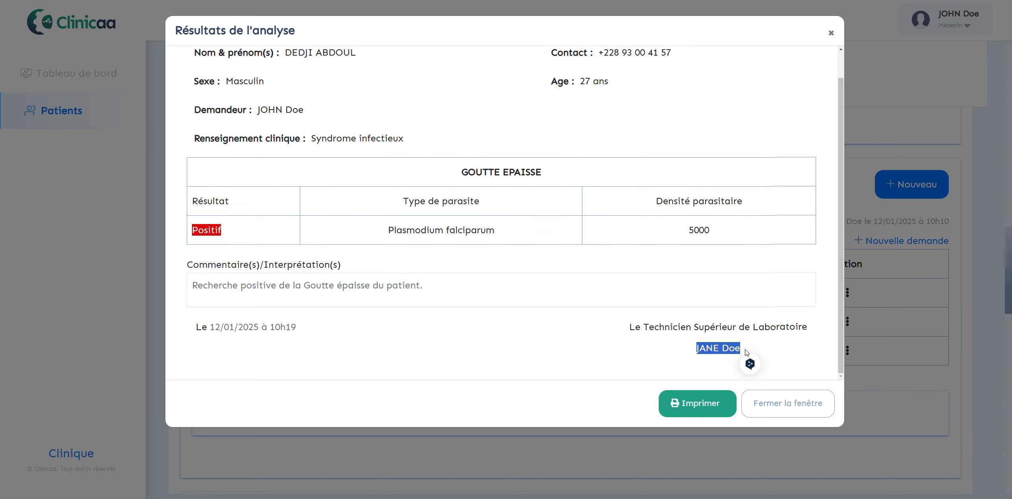
click(316, 328)
drag(316, 328, 199, 326)
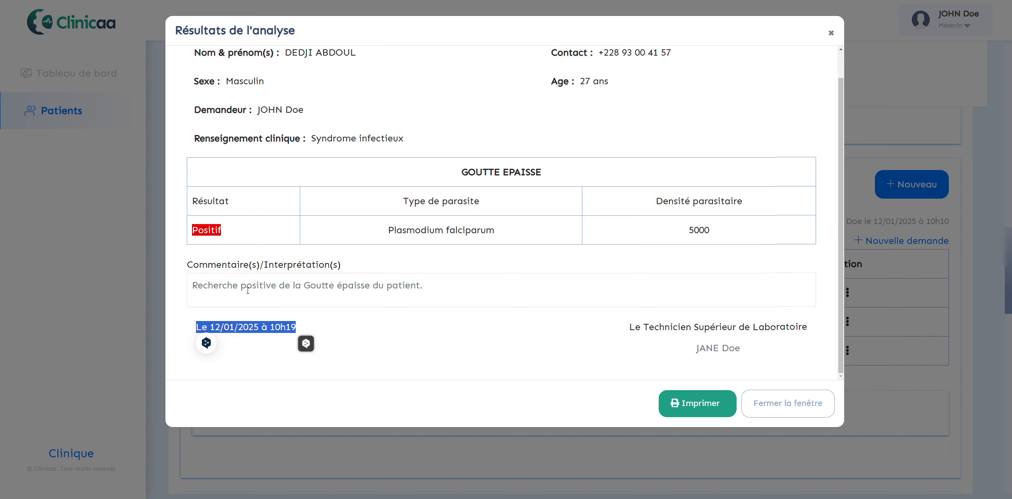
drag(210, 286, 432, 299)
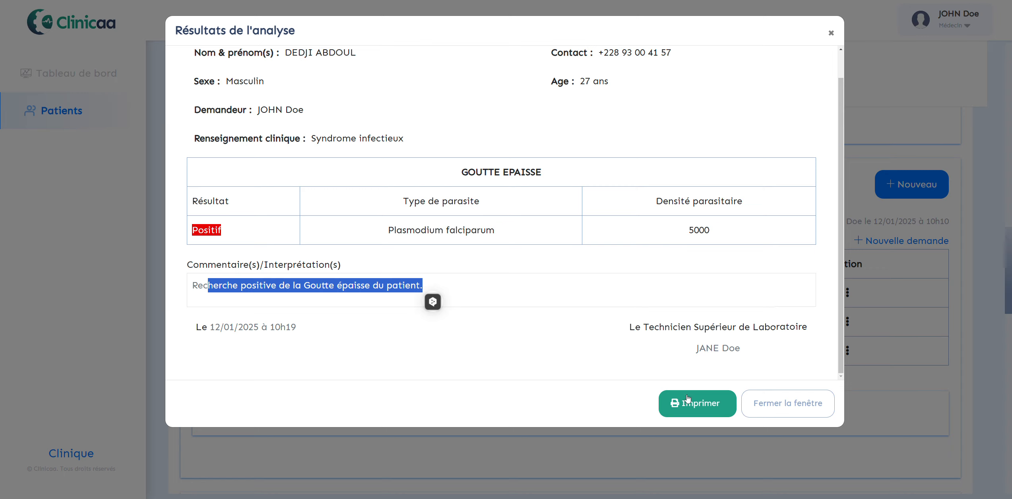
click(530, 332)
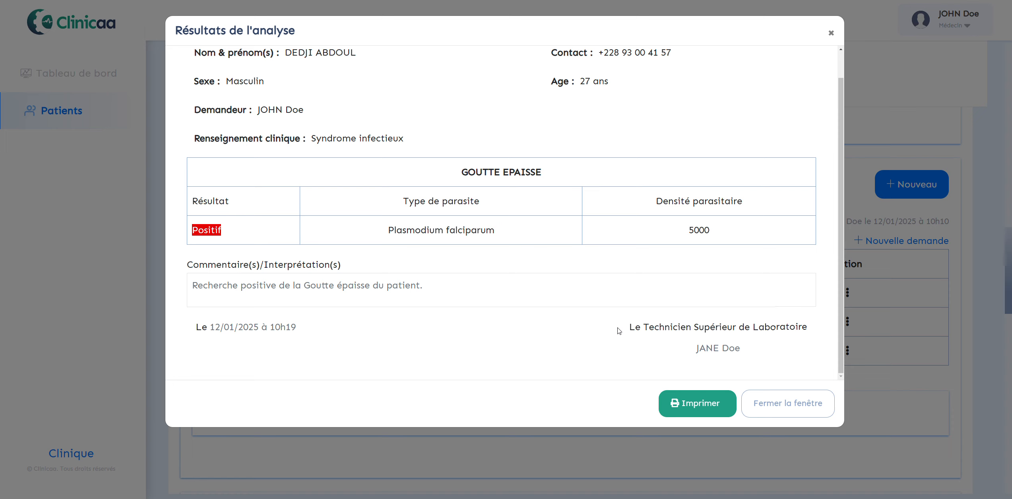
scroll(556, 274, up, 1)
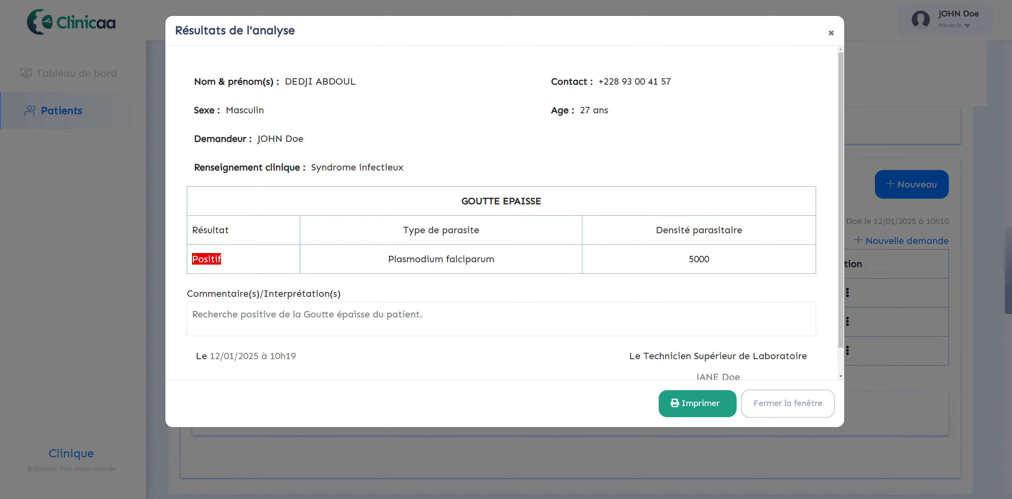
Step: Switch to the CLINICAA MOBILE design prototype and maximize its window
key(ctrl+n)
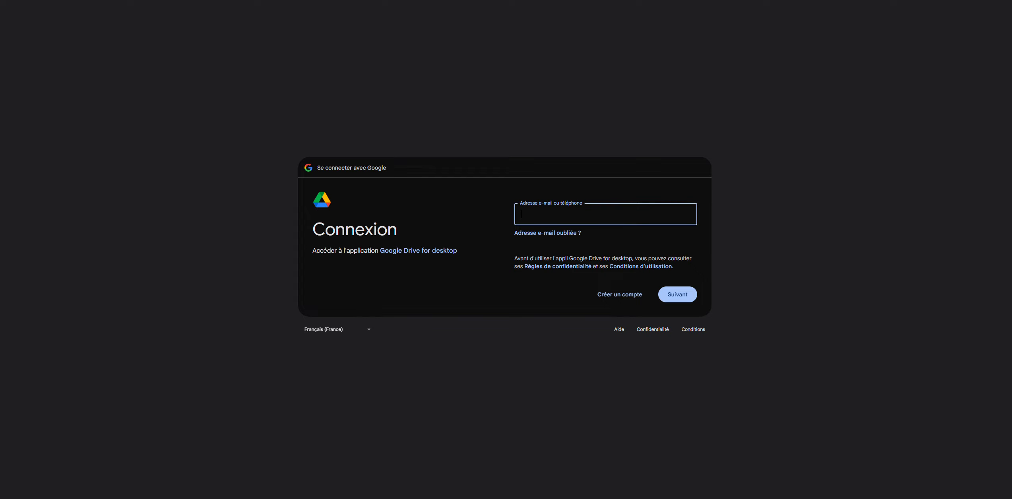
key(ctrl+t)
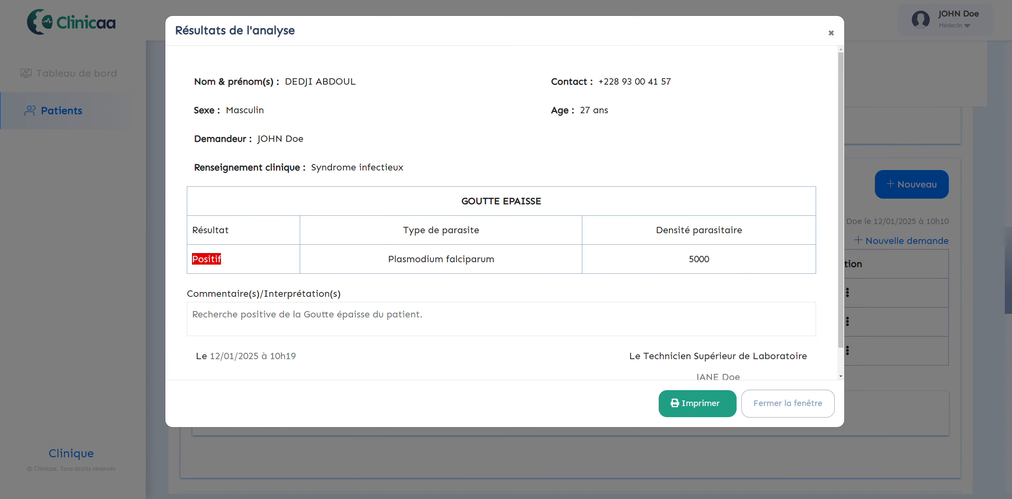
drag(0, 37, 380, 30)
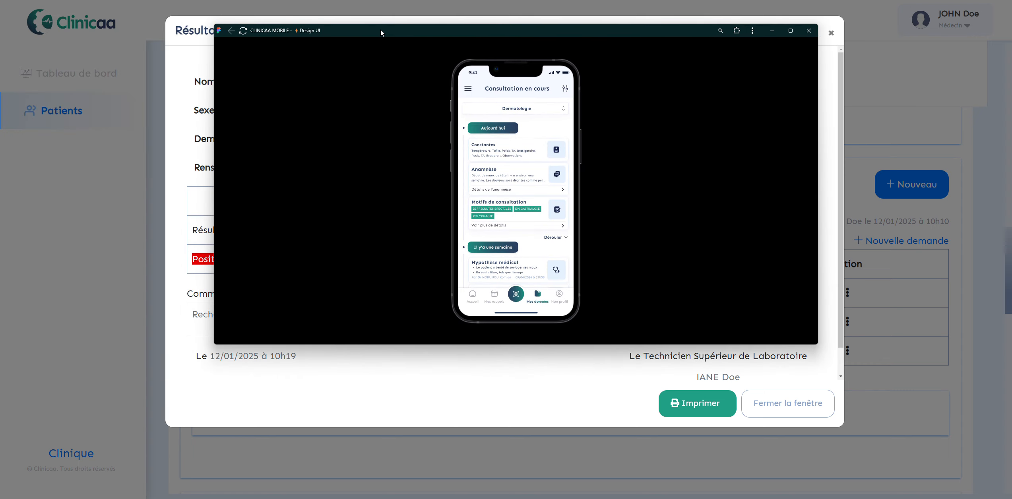
click(793, 31)
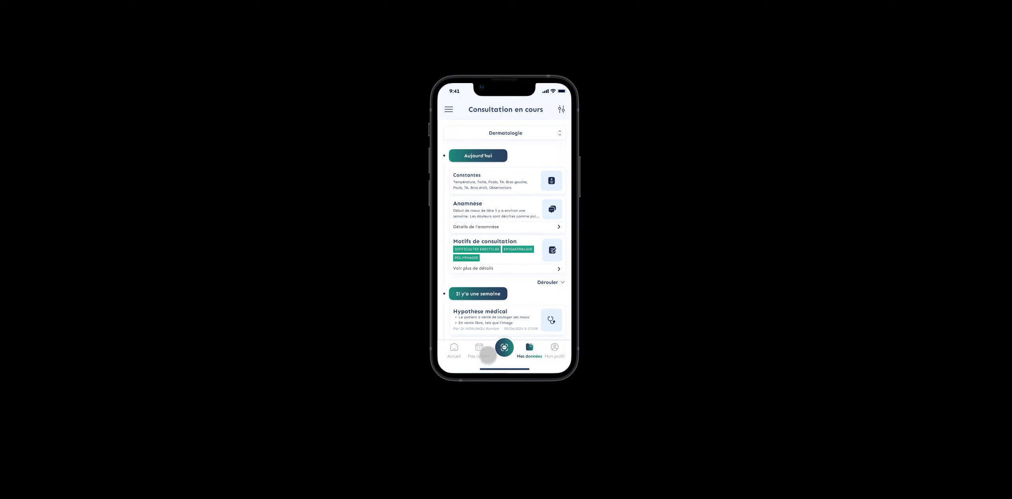
Step: Open the mobile prototype's Accueil page and review the reminders, upcoming appointments and Récemment partagées items
click(450, 350)
click(451, 351)
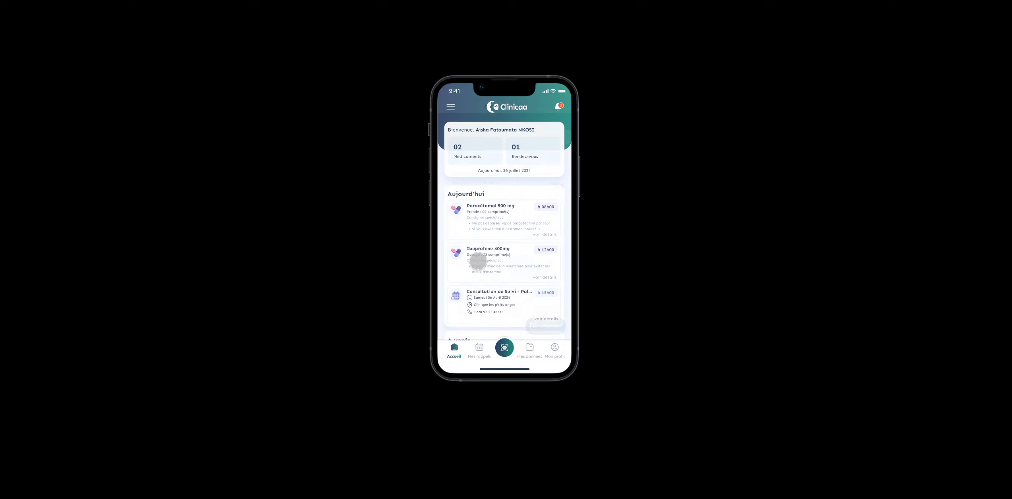
scroll(478, 263, down, 3)
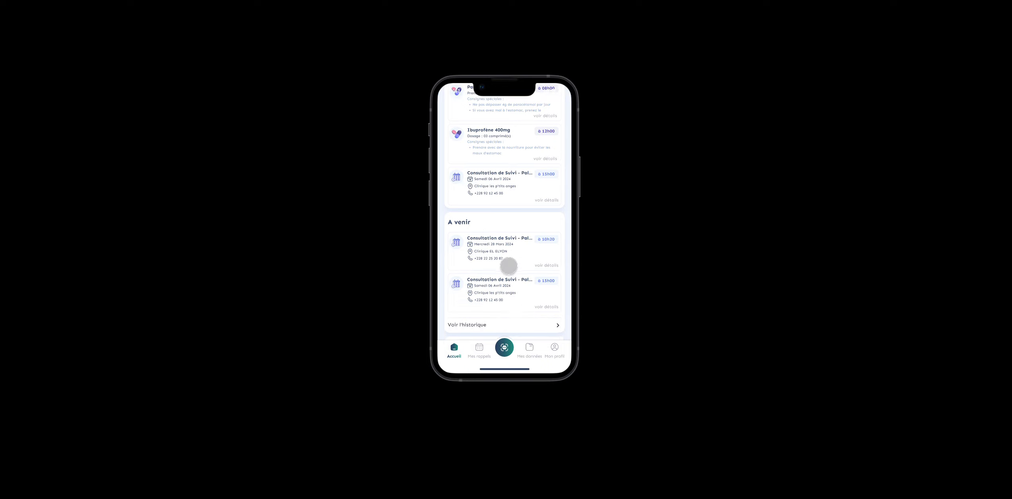
scroll(499, 263, down, 2)
scroll(502, 282, down, 2)
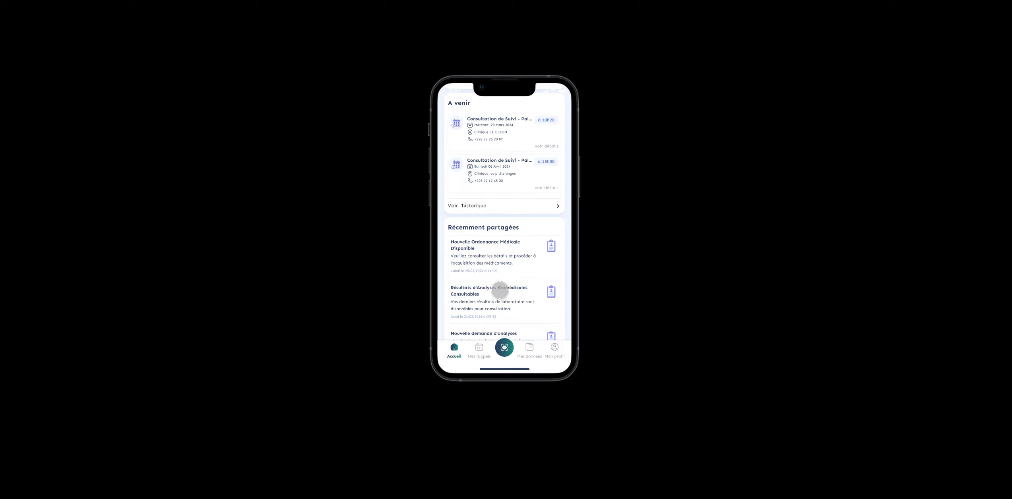
click(466, 334)
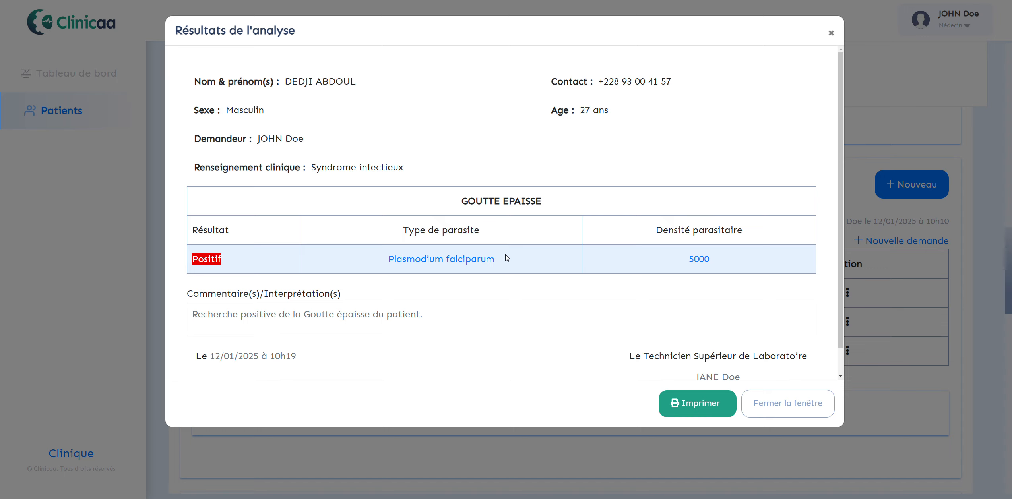
Step: Return to the patient's Goutte épaisse result in the Clinicaa web application and close it
scroll(588, 174, down, 1)
scroll(612, 169, up, 1)
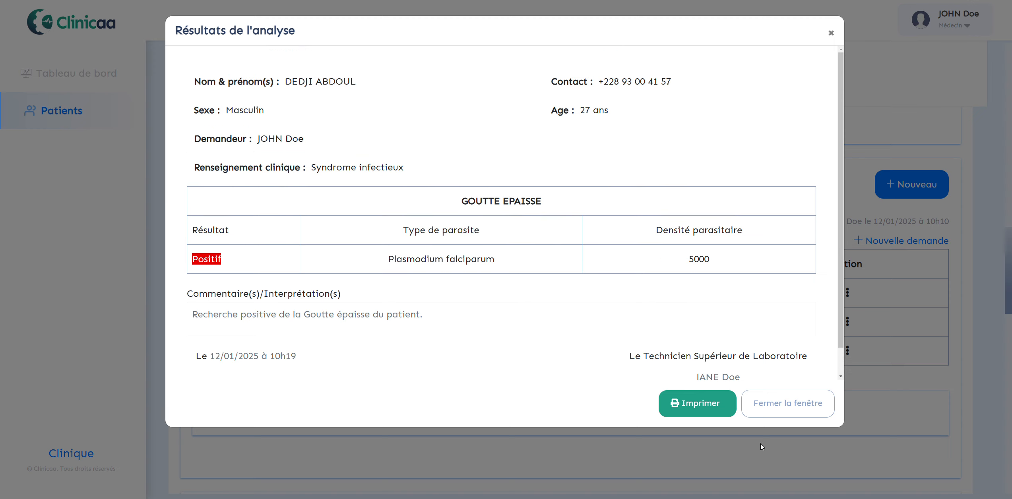
click(778, 406)
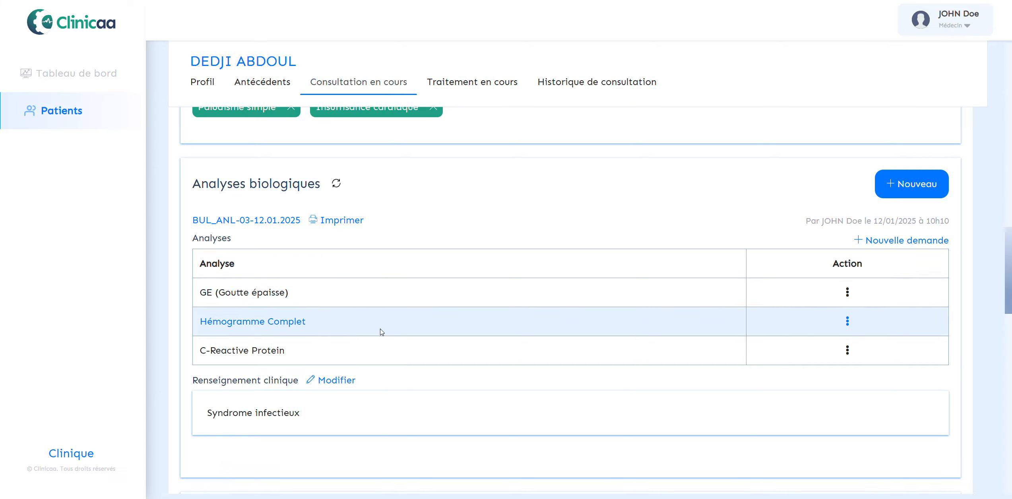
Step: Add the diagnosis "Paludisme simple" to the patient's current consultation and save it
scroll(382, 332, down, 6)
scroll(437, 295, up, 1)
scroll(269, 286, down, 1)
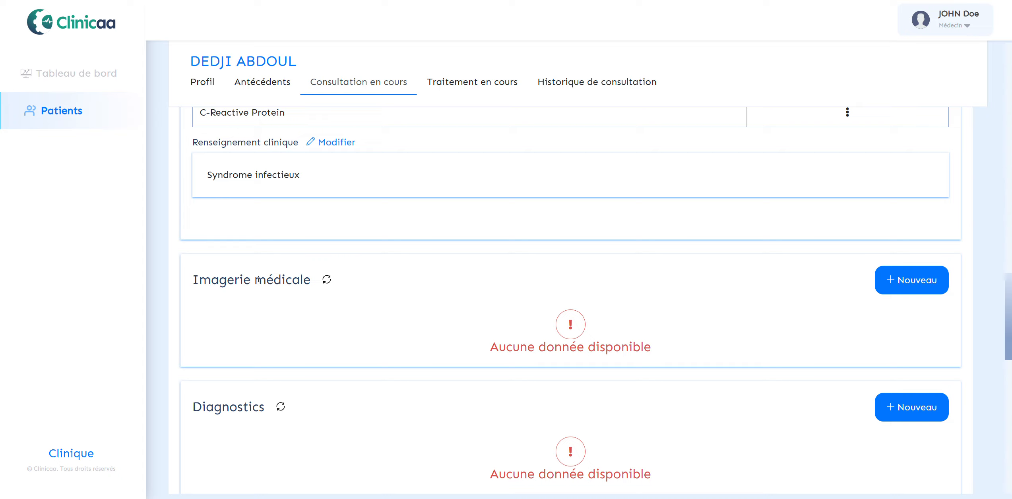
scroll(287, 298, down, 6)
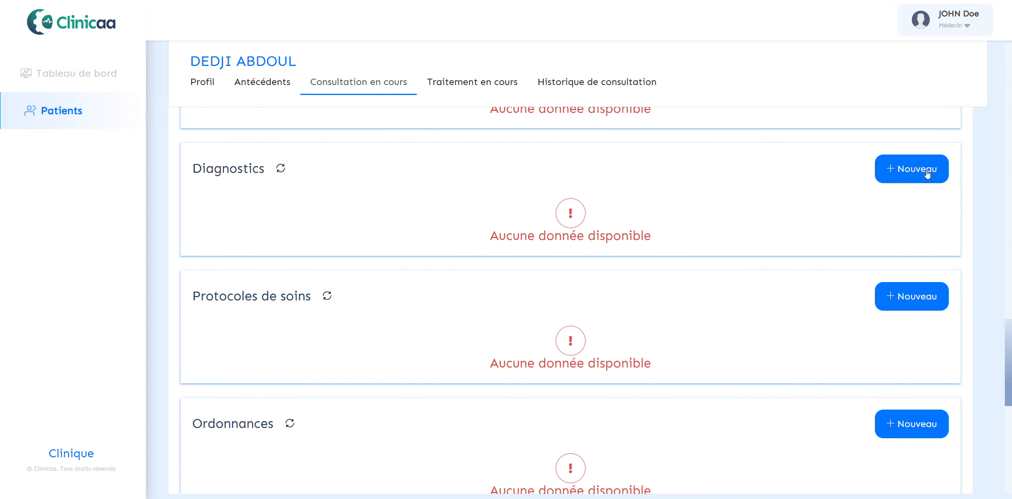
click(926, 174)
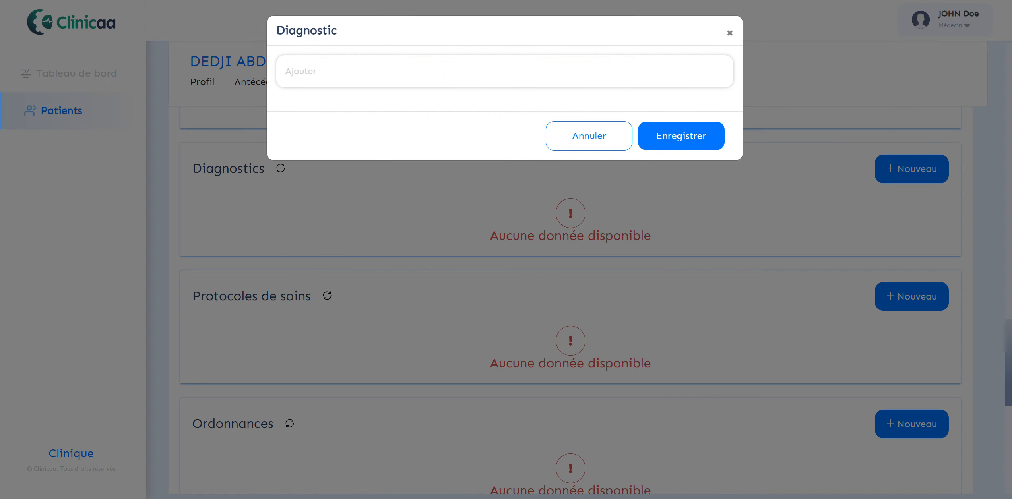
text(palu)
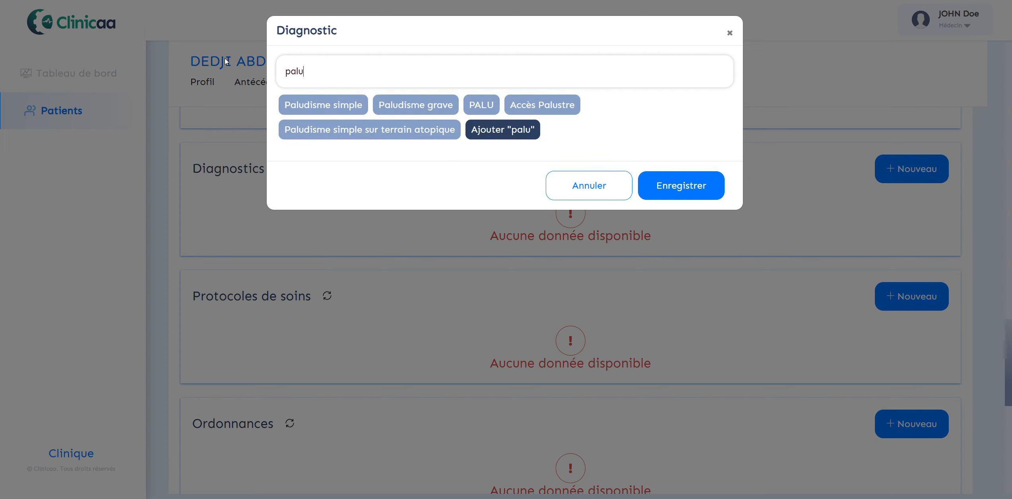
click(307, 112)
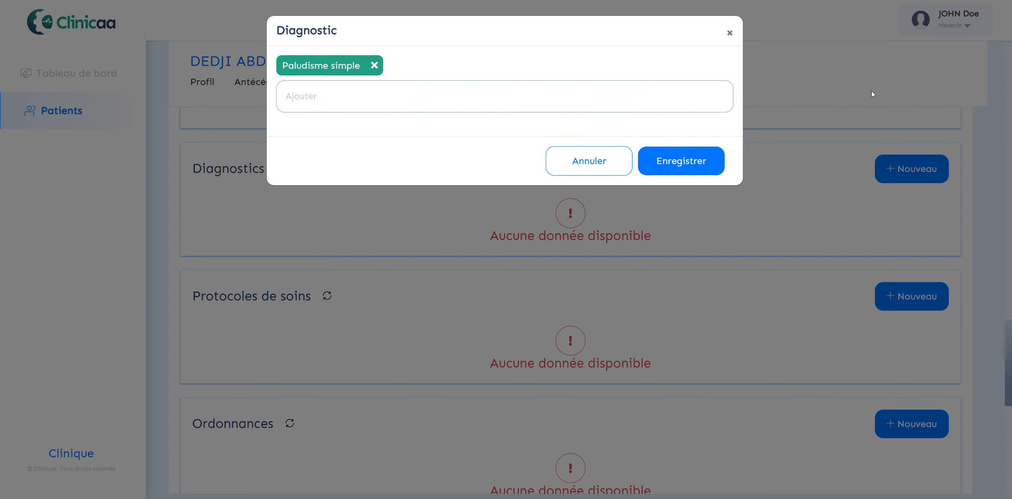
click(718, 149)
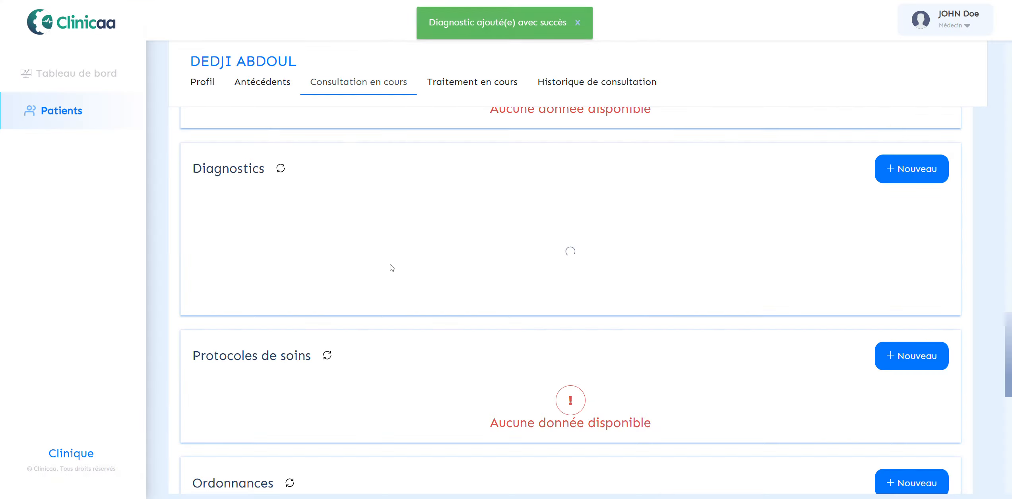
Step: Leave the patient's consultation and open the doctor's Tableau de bord
click(59, 76)
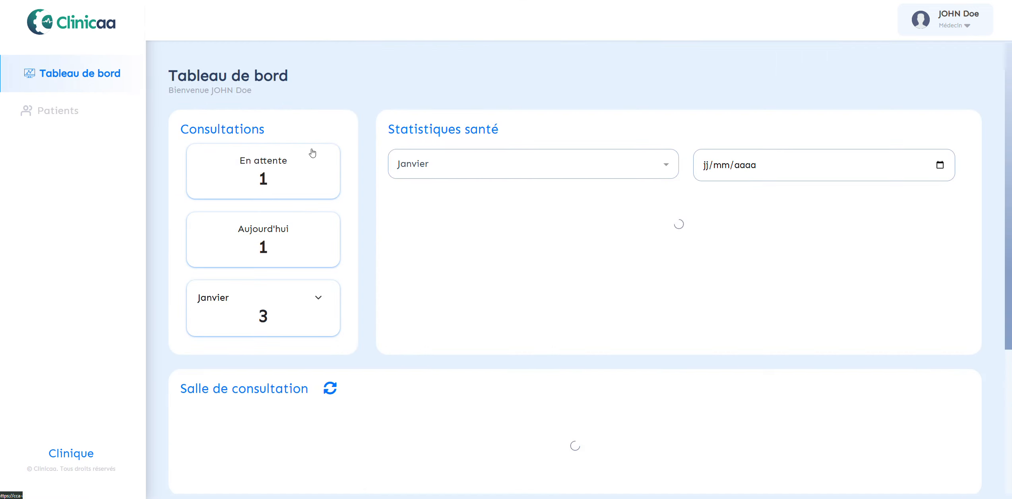